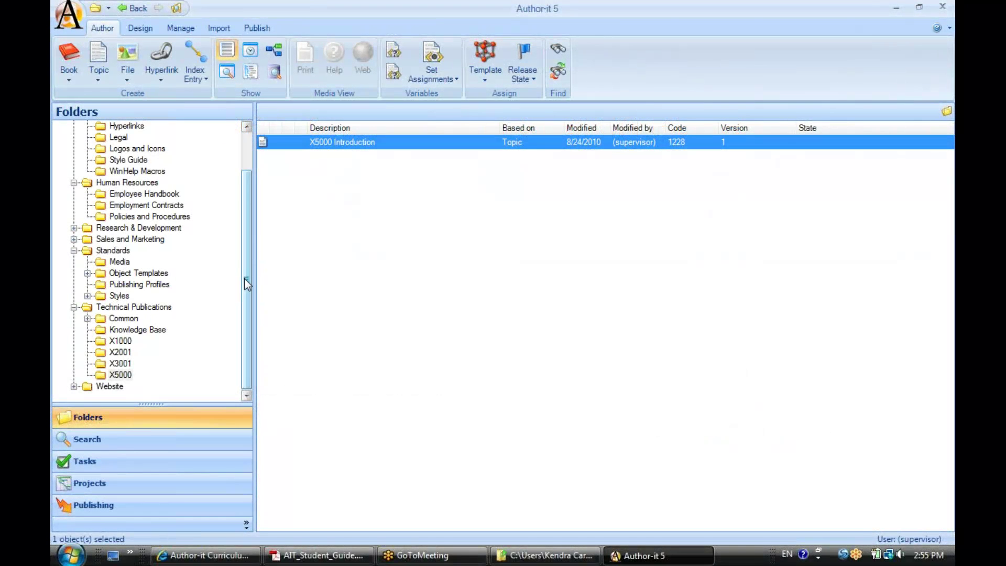
Switch the navigation pane from the Folders tree to the Search pane
click(84, 439)
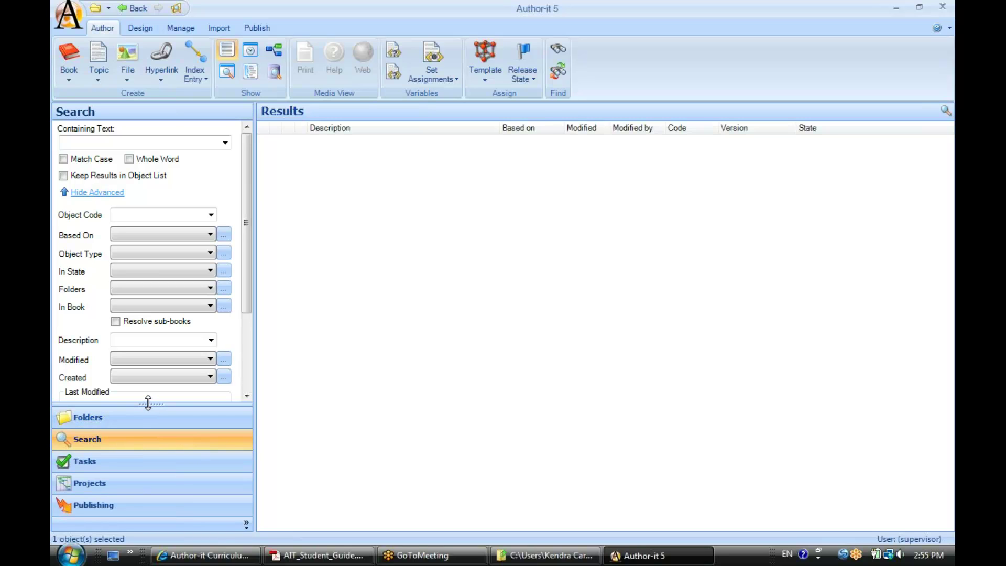
Resize the Search pane and collapse the ribbon so all criteria, including Last Modified, show
drag(148, 402, 146, 530)
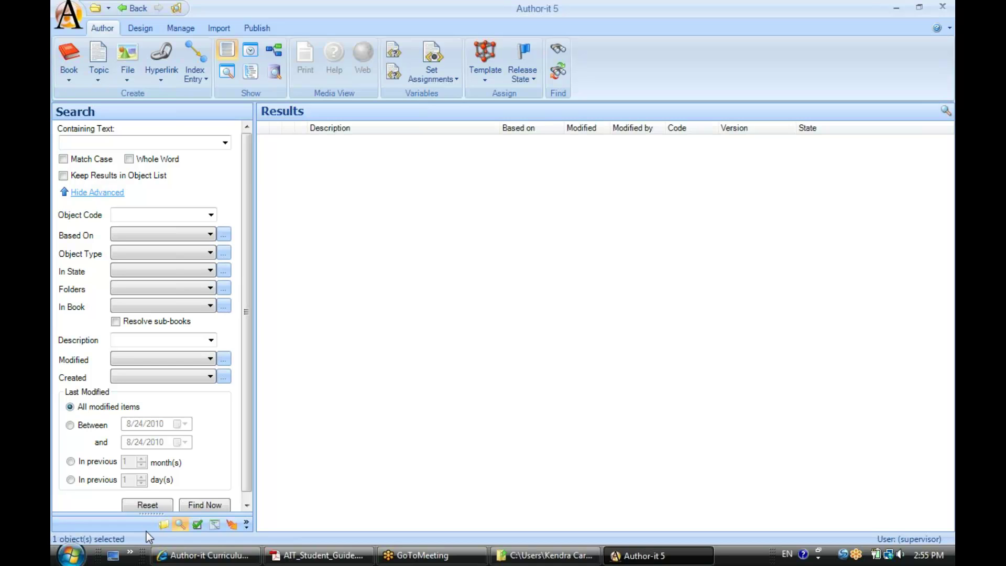
mouse_move(150, 517)
mouse_down()
mouse_move(151, 356)
mouse_move(133, 406)
mouse_move(149, 427)
mouse_move(147, 513)
mouse_up()
double_click(100, 32)
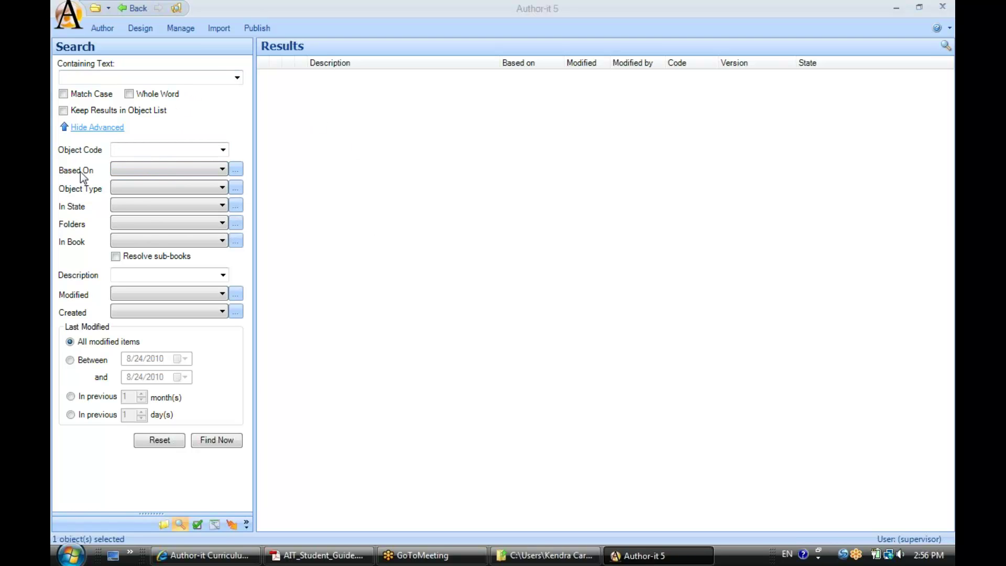
click(235, 171)
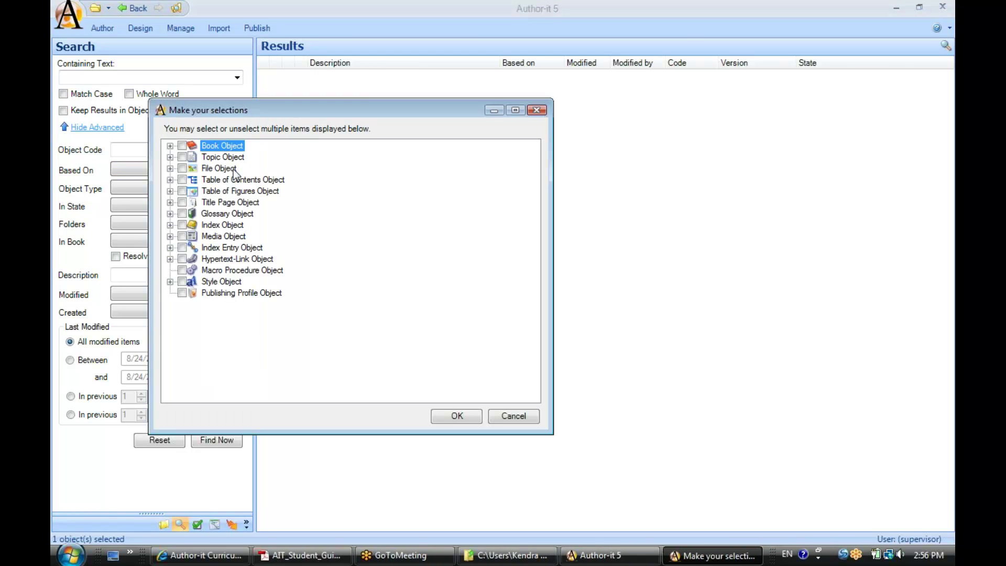
Set the Based On criterion to the Chapter topic template
drag(301, 111, 388, 104)
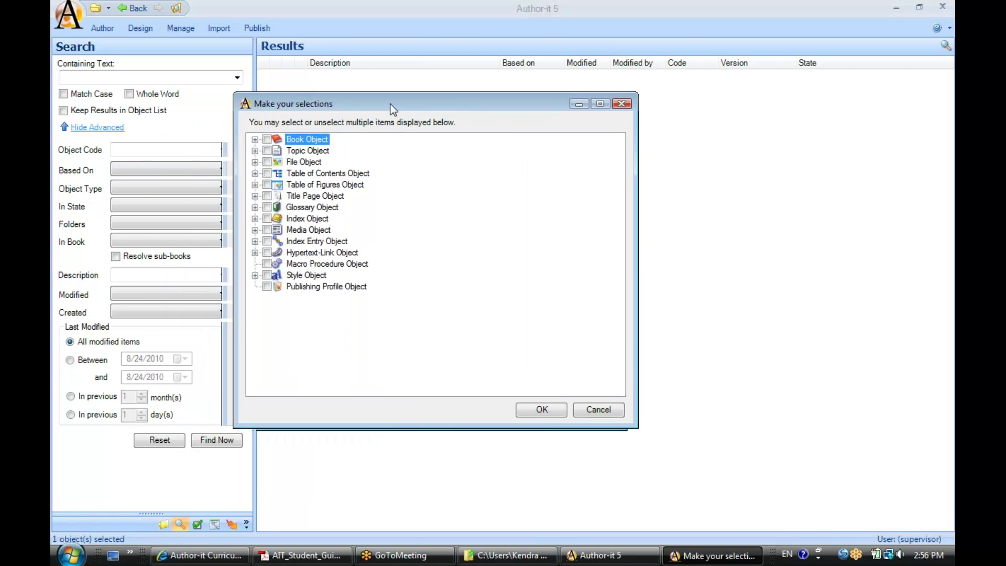
click(257, 151)
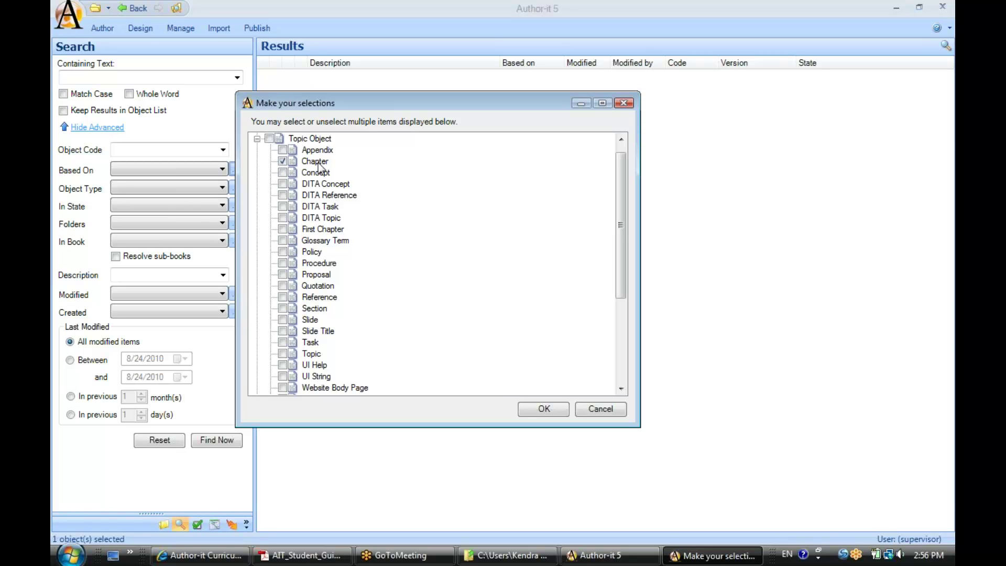
click(543, 409)
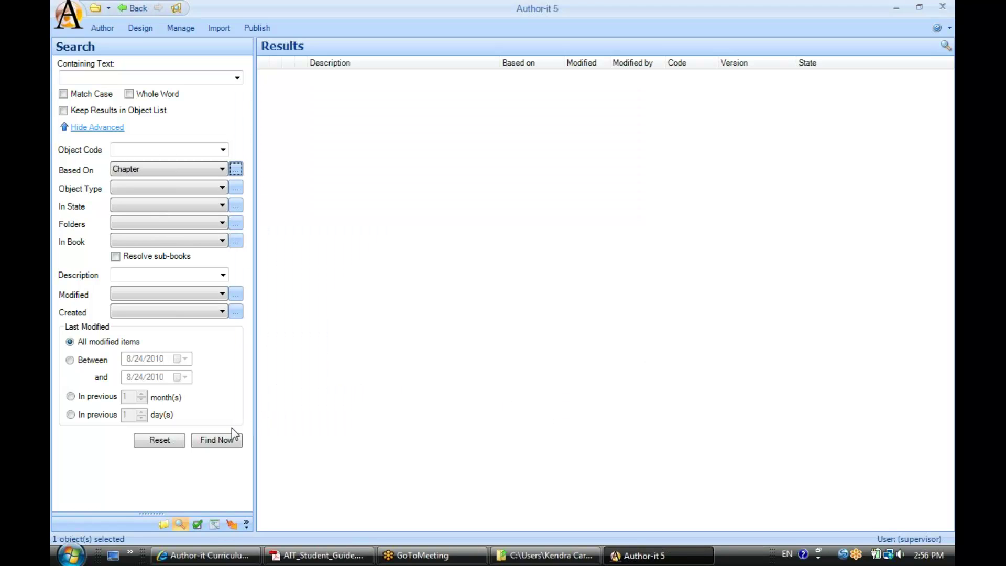
Find the seven Chapter-based topics, view ACME Accessories and Getting Started, then restore the ribbon
click(221, 439)
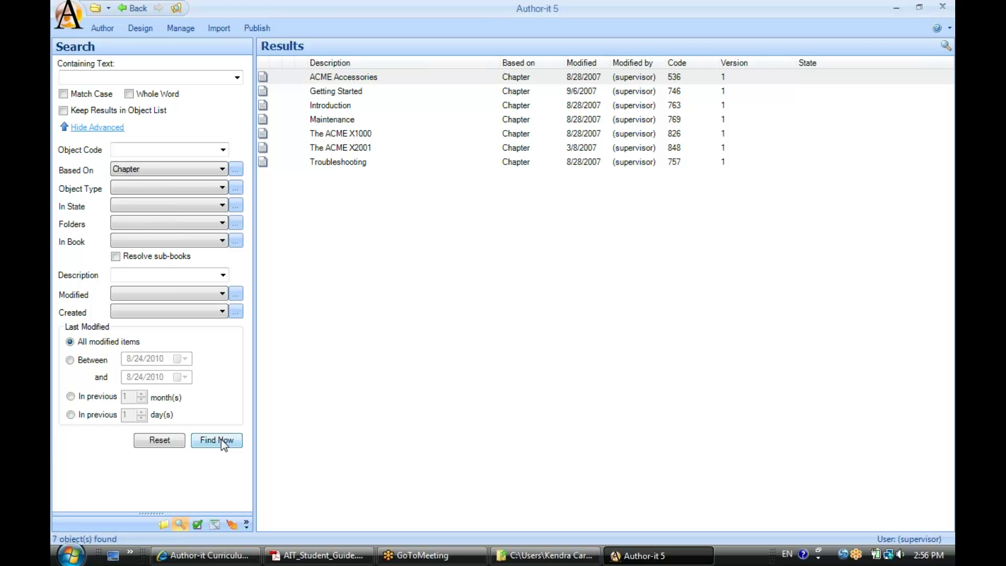
double_click(299, 77)
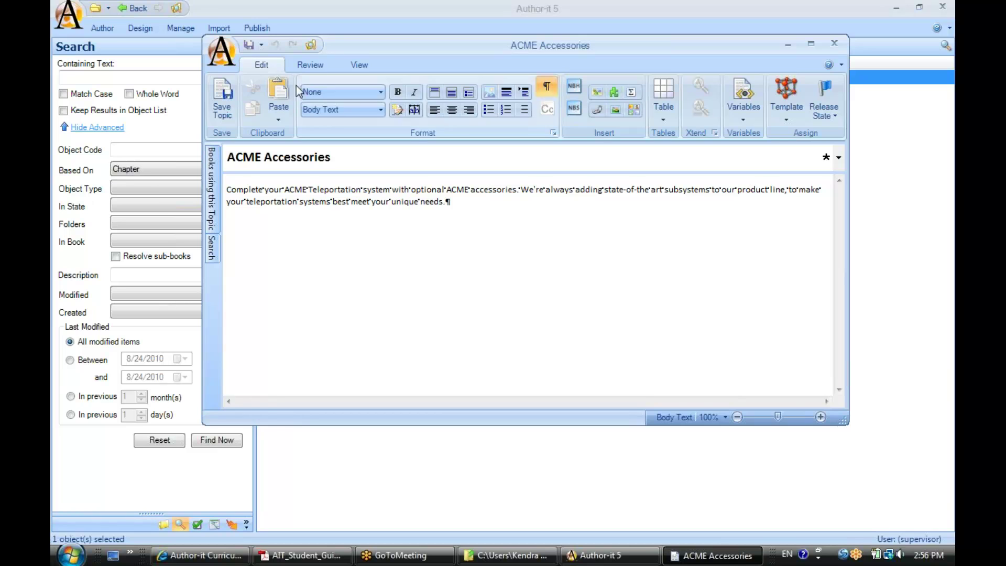
click(834, 44)
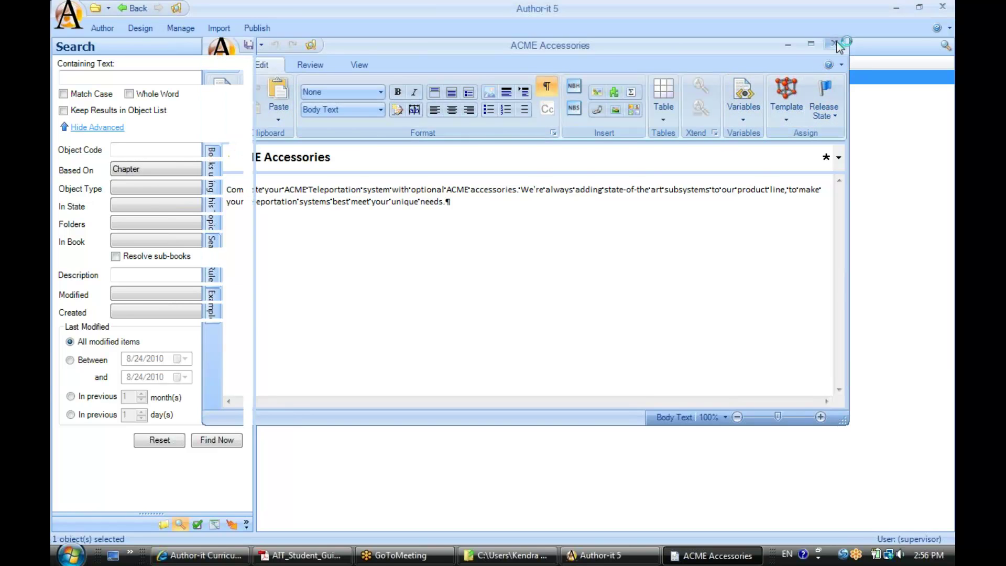
double_click(331, 92)
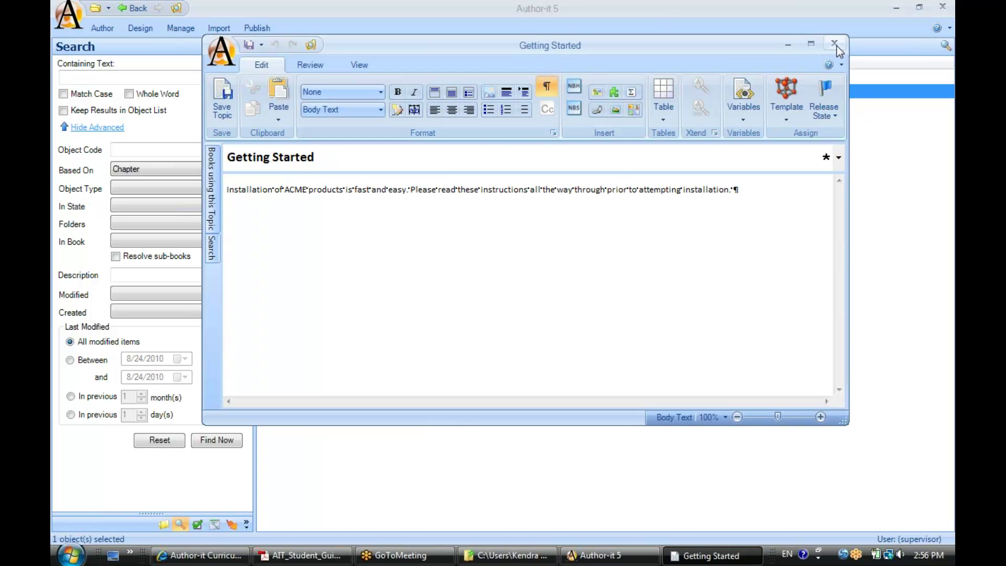
click(835, 43)
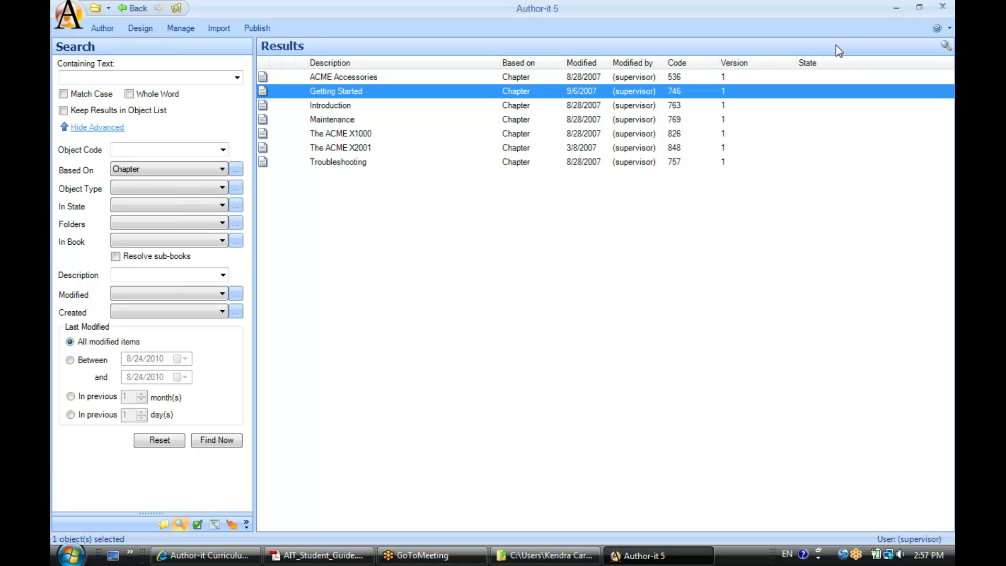
double_click(106, 30)
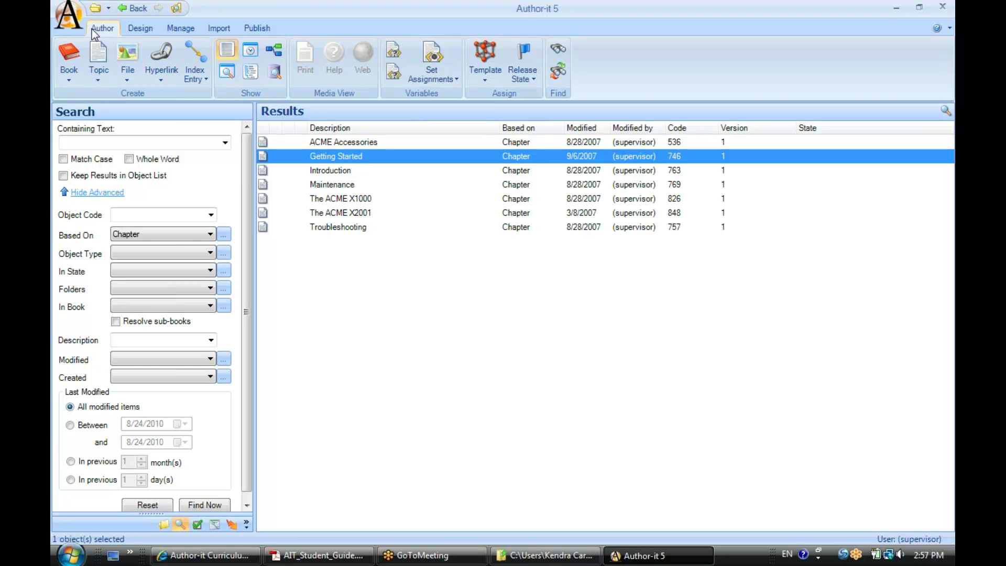
right_click(286, 162)
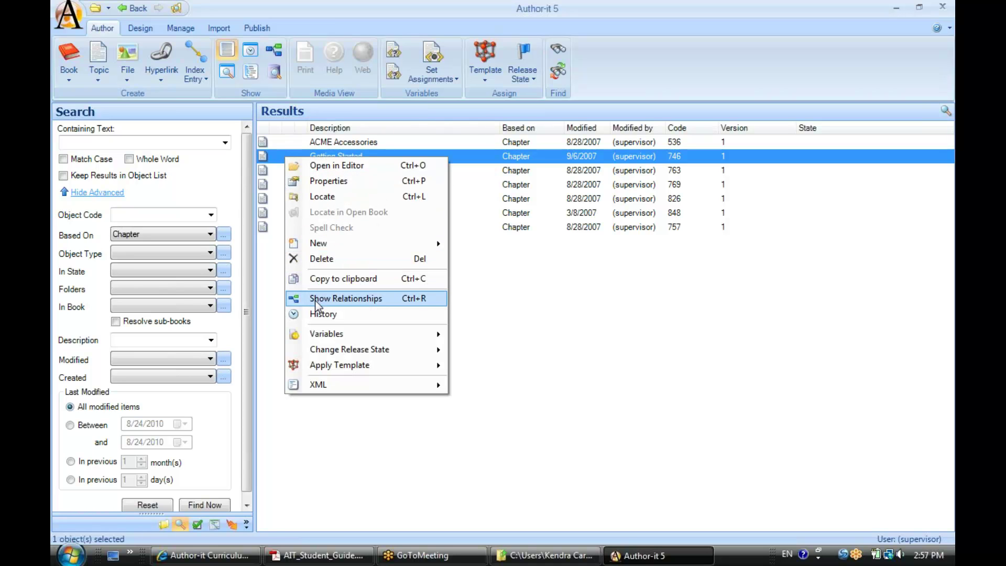
click(380, 299)
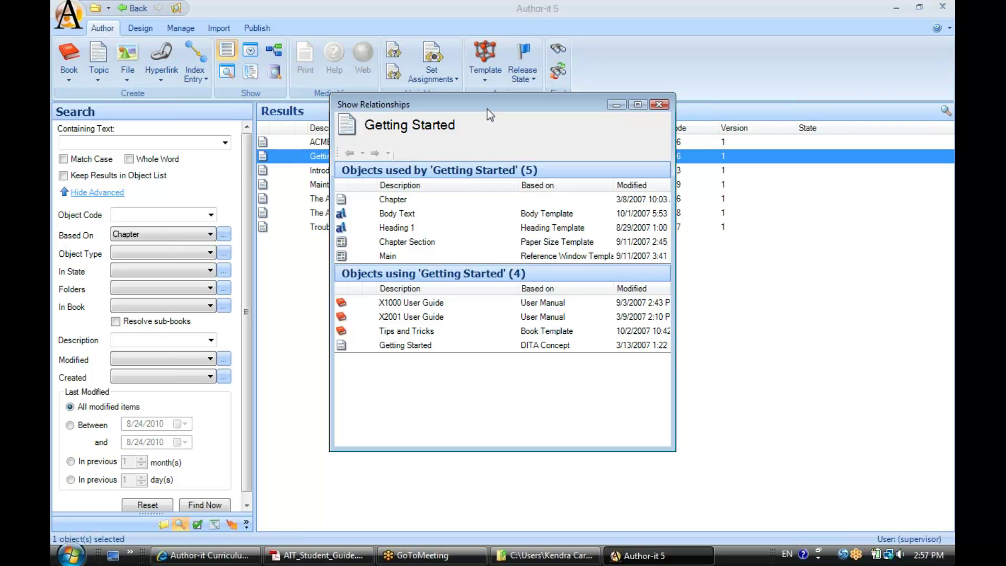
drag(485, 107, 520, 79)
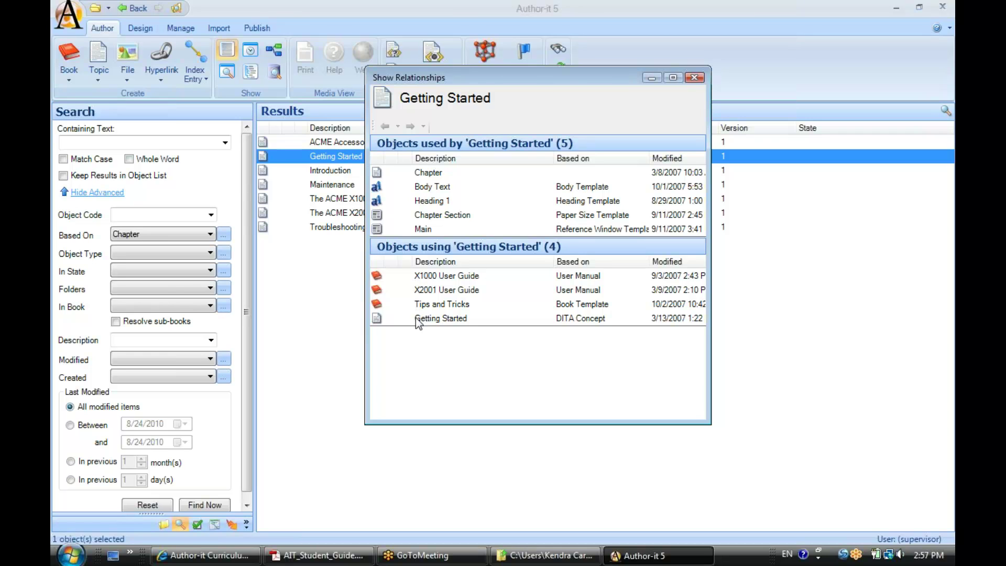
click(695, 78)
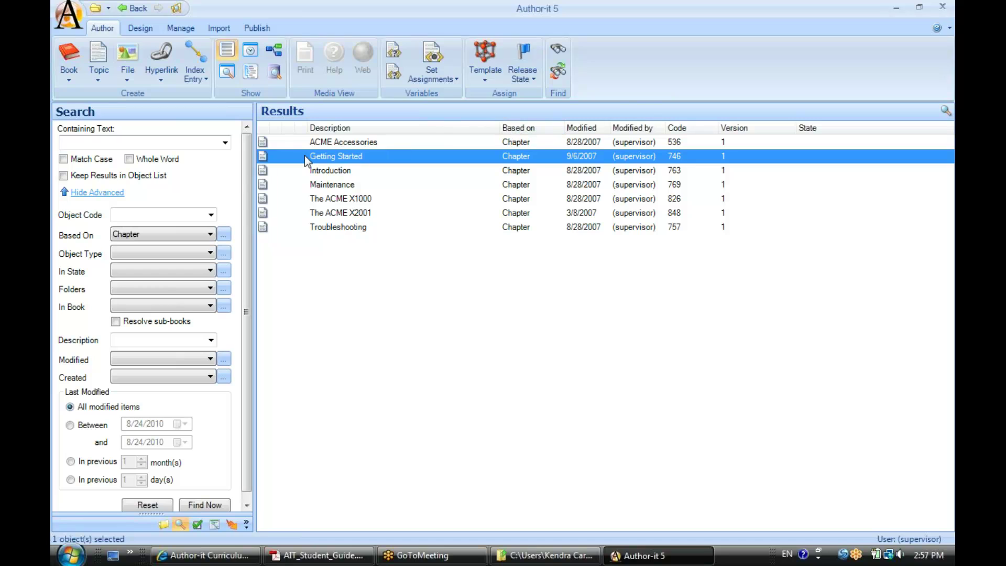
right_click(292, 156)
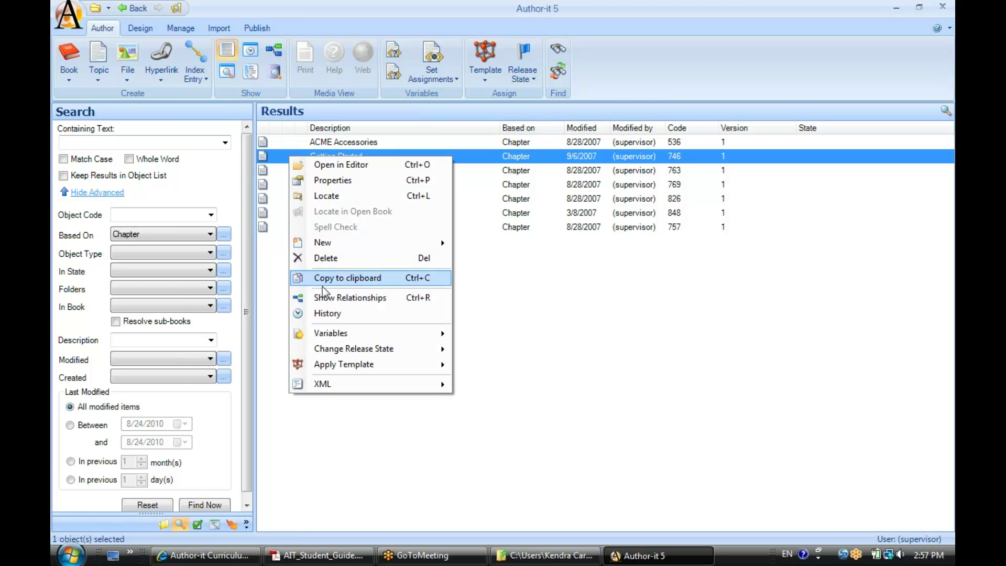
click(391, 298)
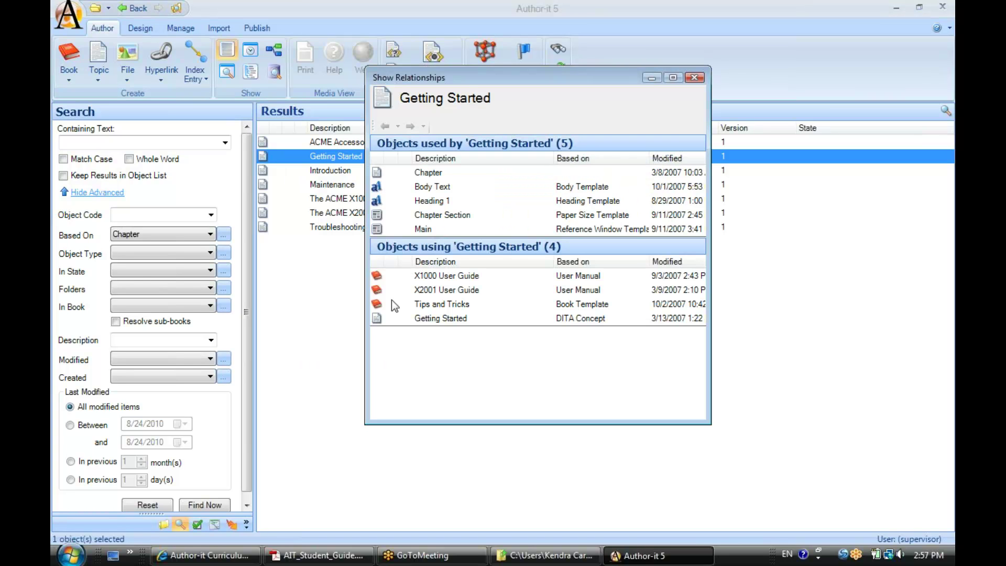
click(695, 79)
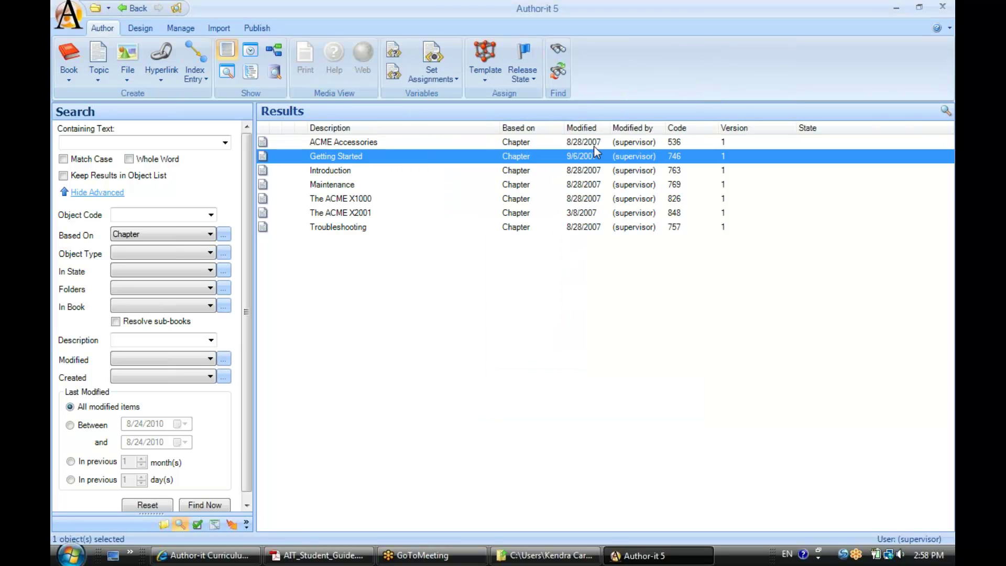
click(276, 55)
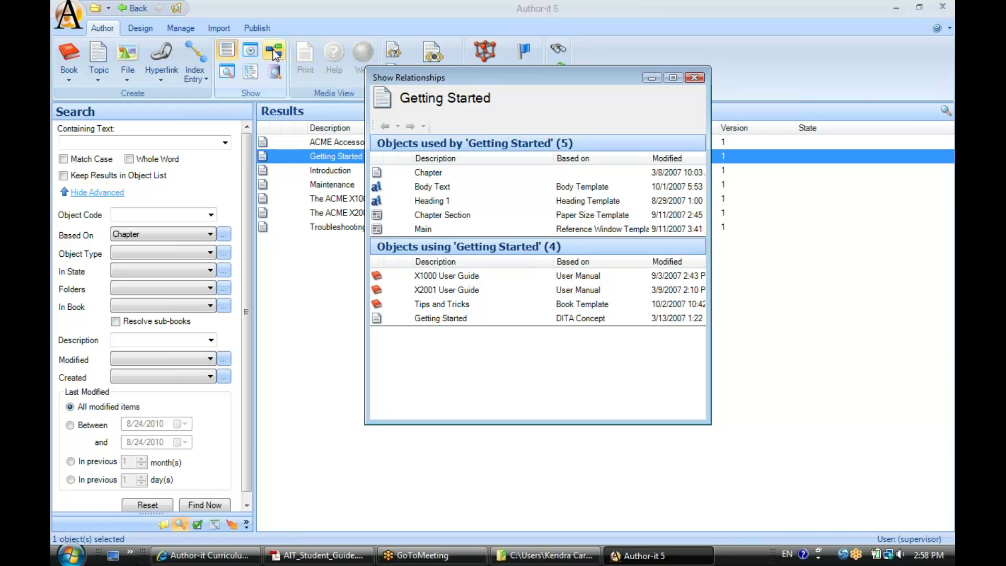
click(695, 79)
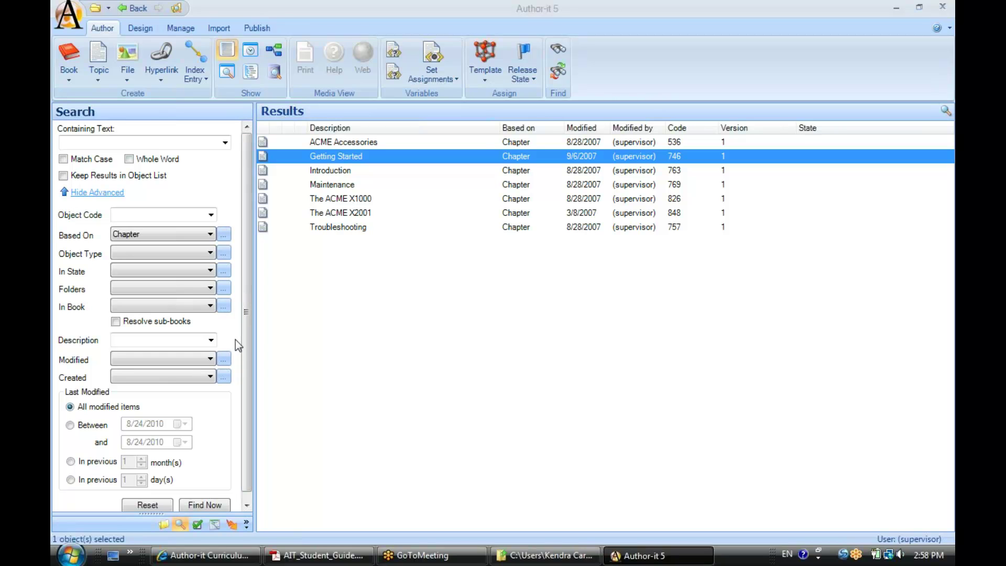
Reset the criteria and search for the text 'time travel', returning seven objects
click(148, 505)
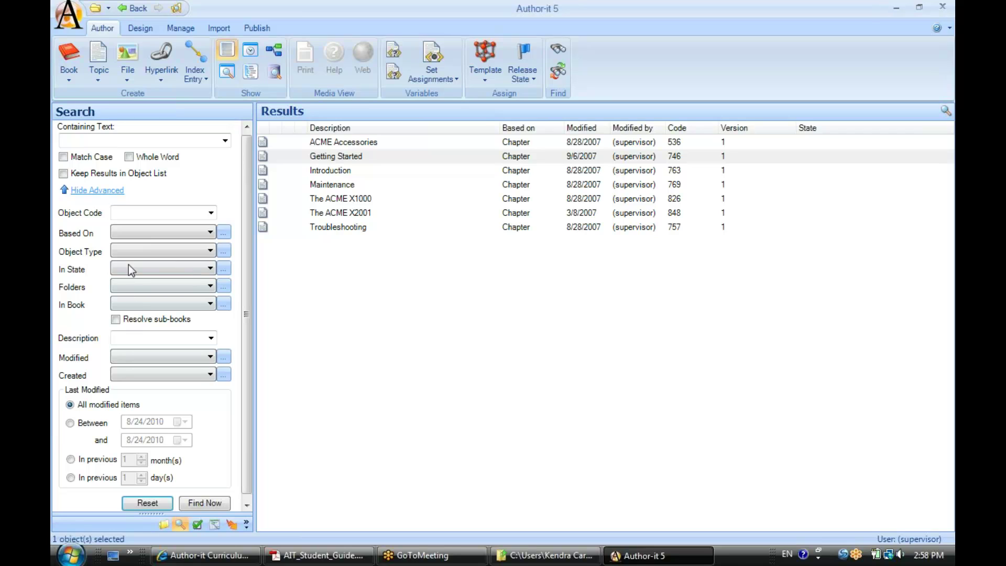
click(115, 140)
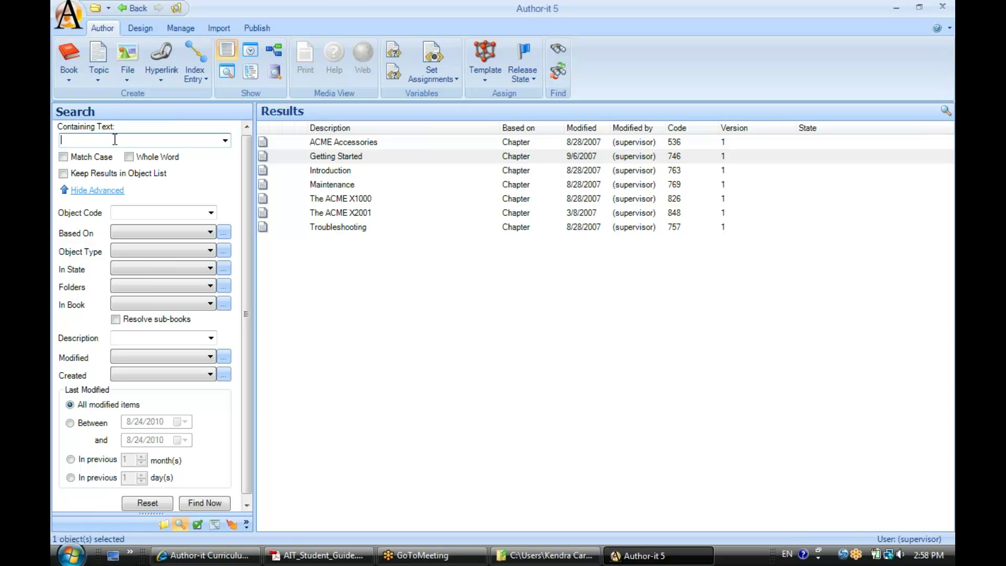
text(time travel)
key(Return)
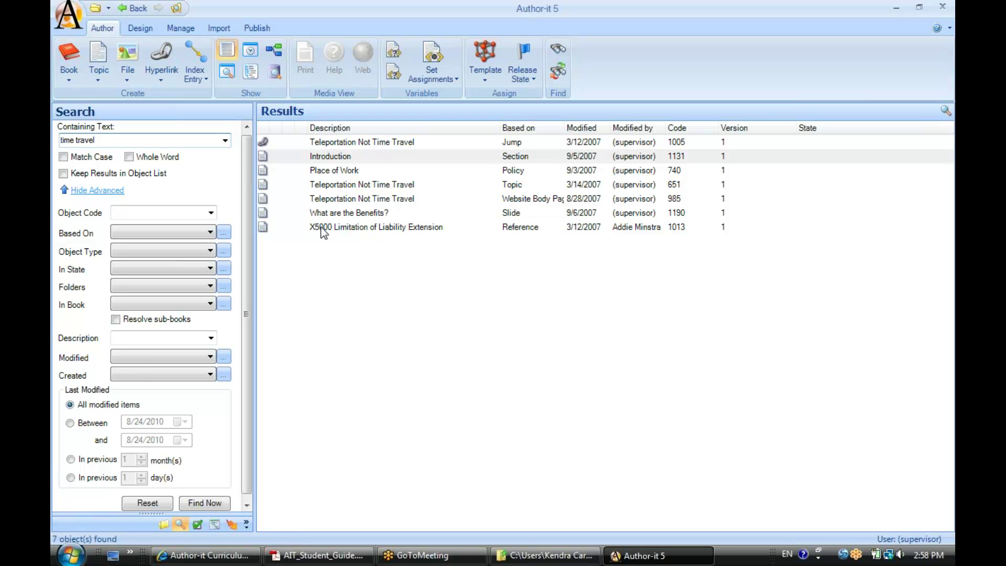
key(BackSpace)
key(BackSpace)
key(BackSpace)
key(BackSpace)
key(BackSpace)
key(BackSpace)
Search for 'time NOT travel', returning 29 objects
text(AND t)
text(ravel)
double_click(84, 140)
text(NOT)
key(Return)
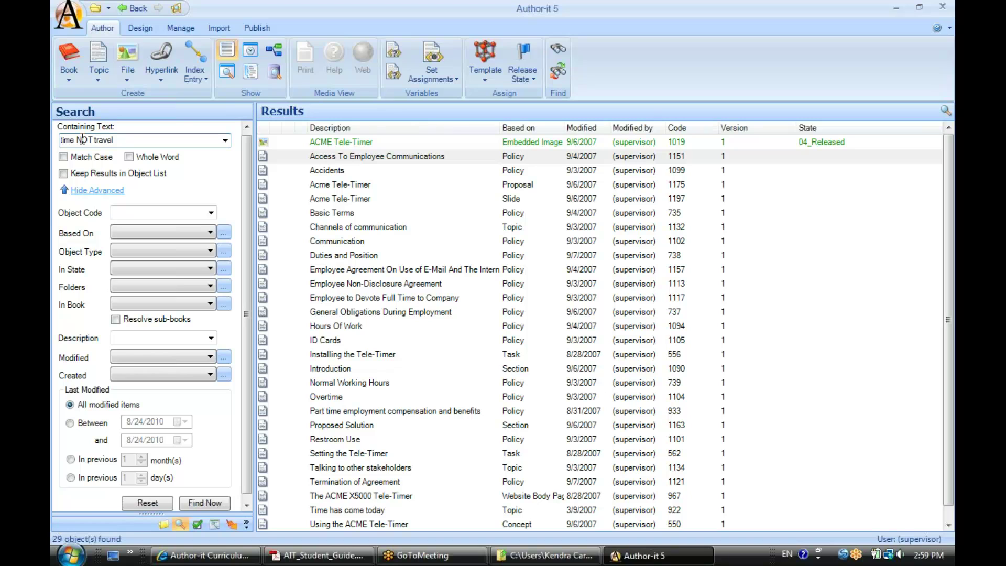
Change the search to 'time OR travel' and rerun it, finding 37 objects
double_click(84, 141)
text(OR)
key(Return)
click(128, 141)
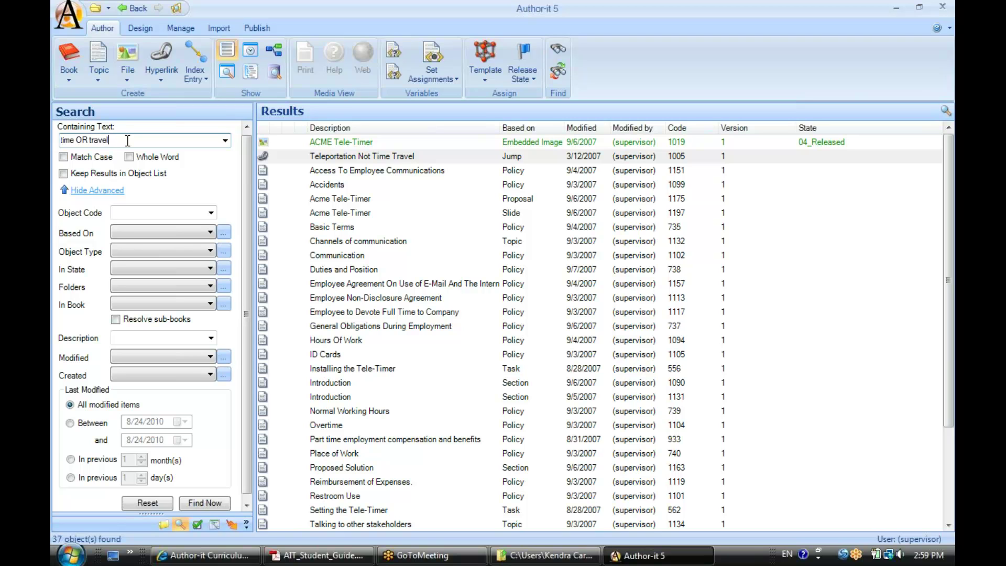
click(191, 504)
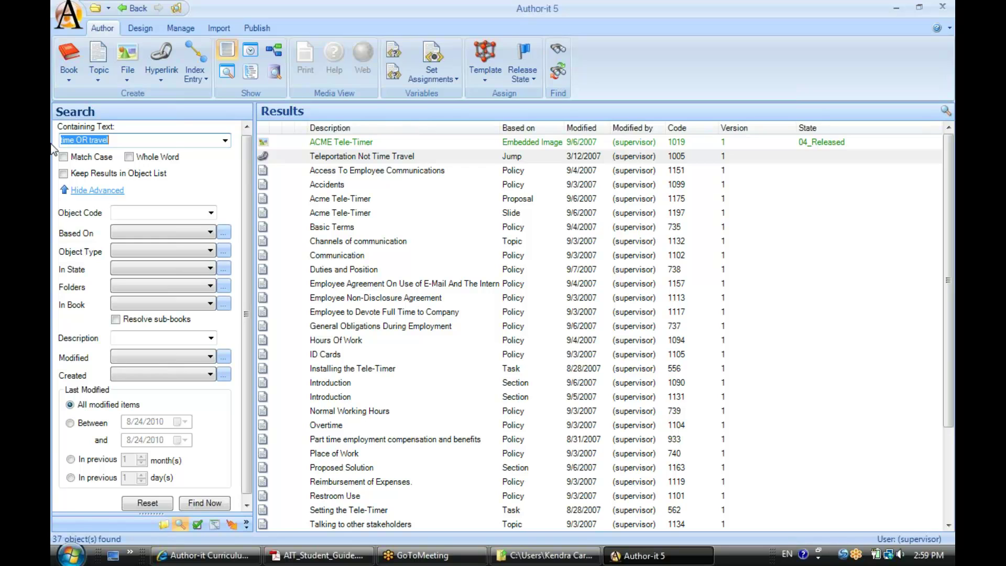
Clear the text from the Containing Text criterion
click(126, 138)
drag(126, 138, 54, 141)
key(BackSpace)
click(124, 216)
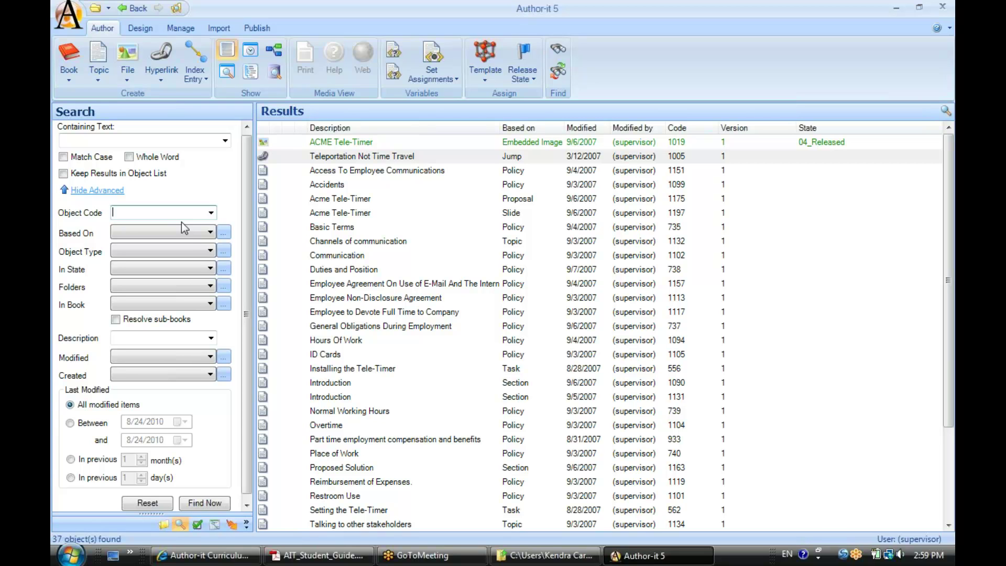
Find object code 1157 and view the Employee Agreement On Use of E-Mail And The Internet topic
text(1157)
click(219, 504)
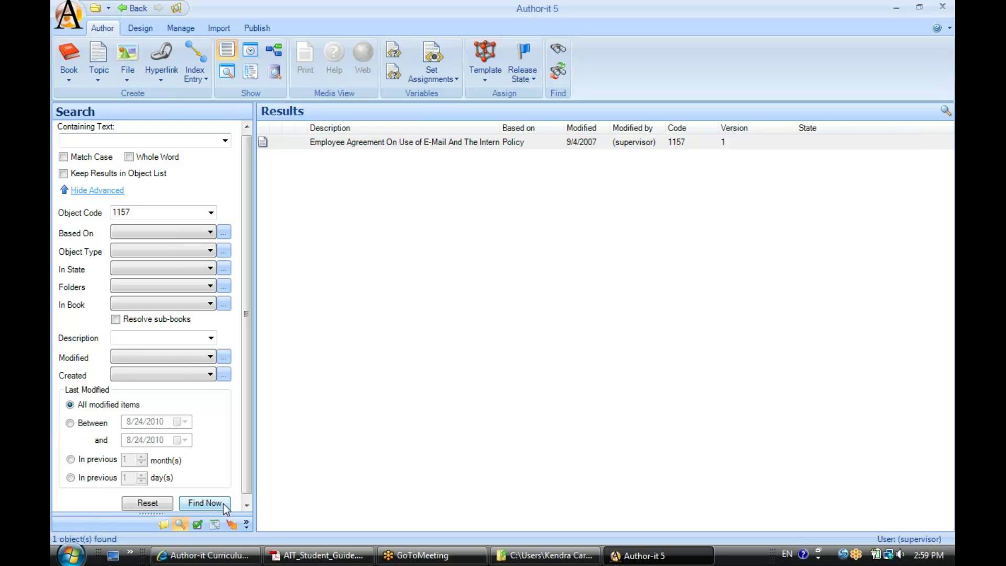
click(284, 143)
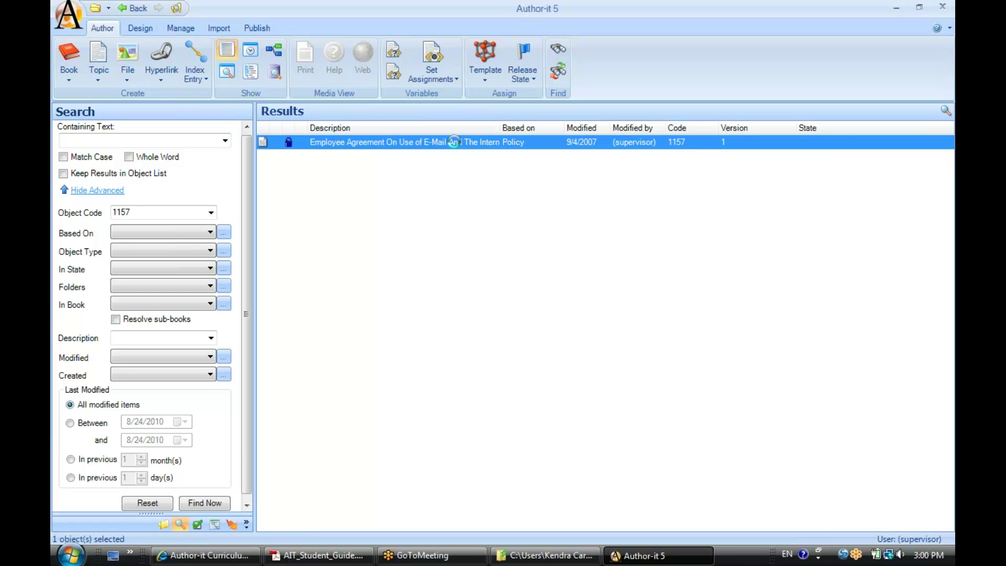
click(554, 256)
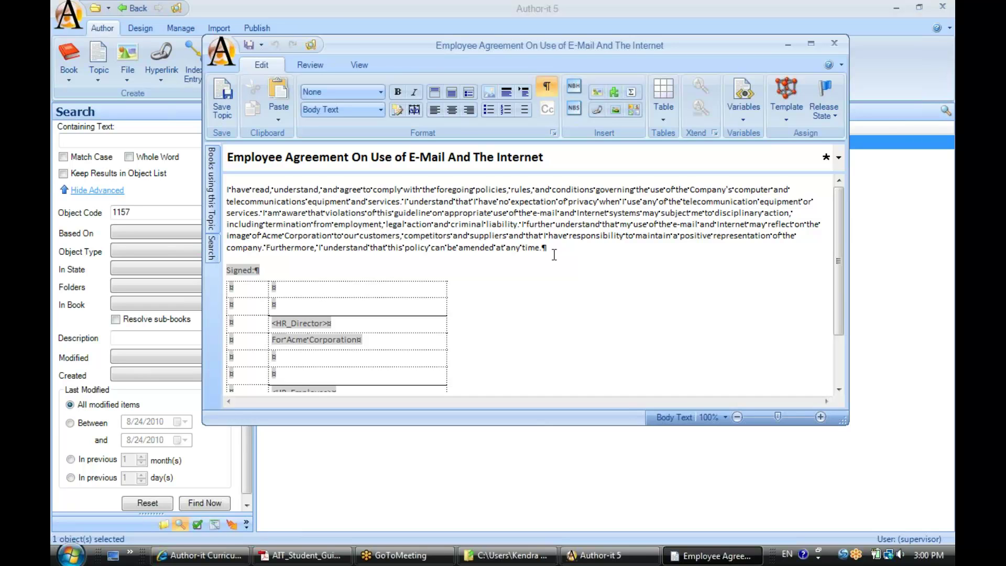
click(836, 45)
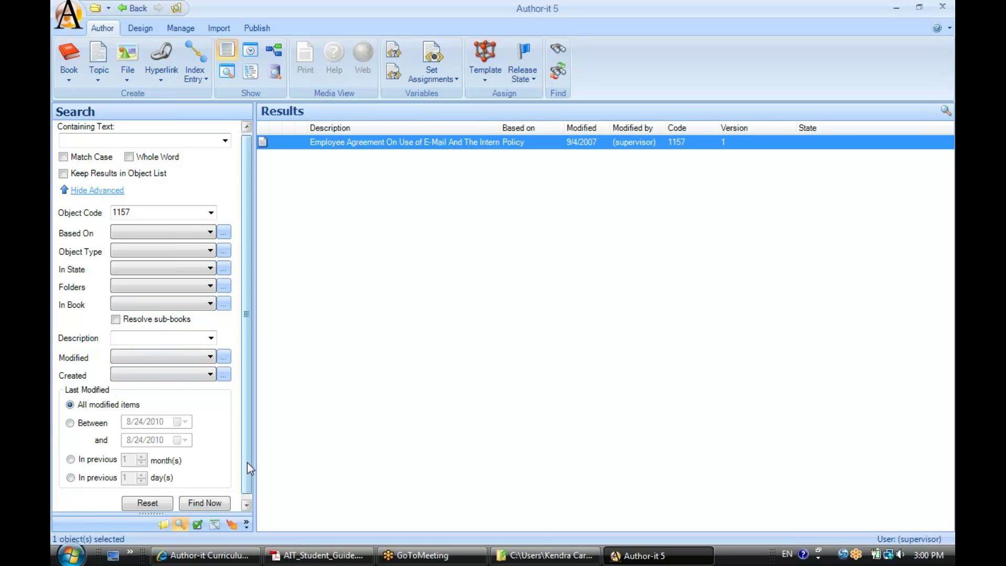
drag(247, 463, 246, 478)
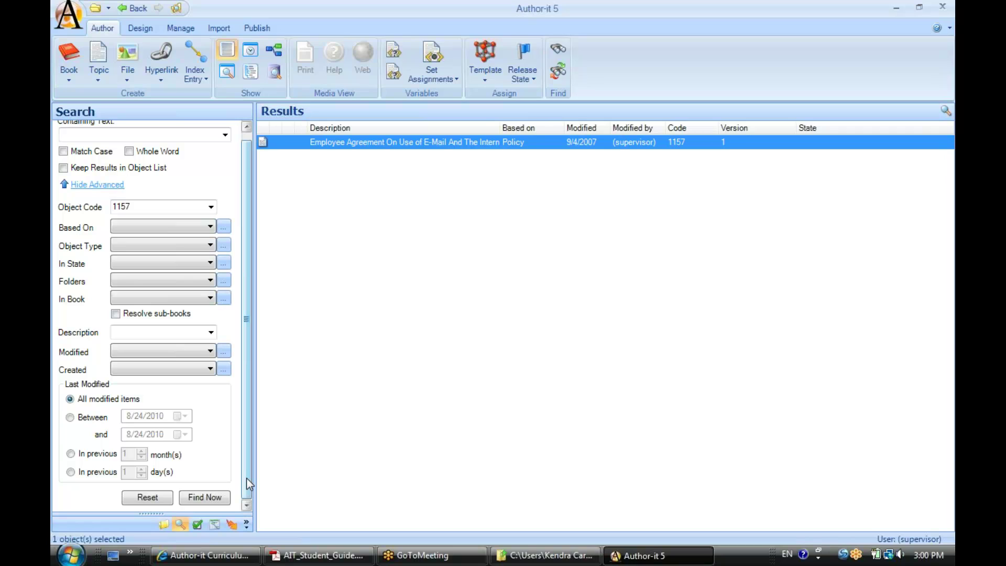